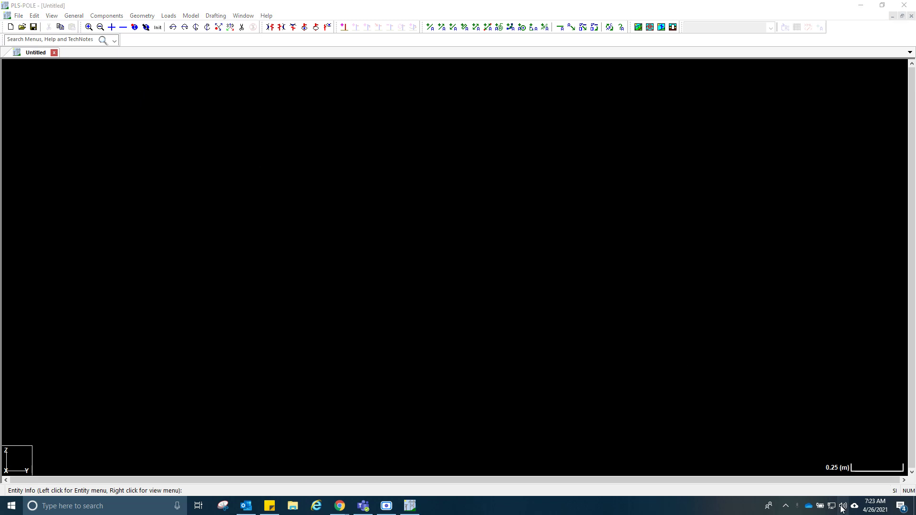
In General Data, title the project 'Double Deadend On Pole' and set Voltage to 230 kV
left_click(73, 16)
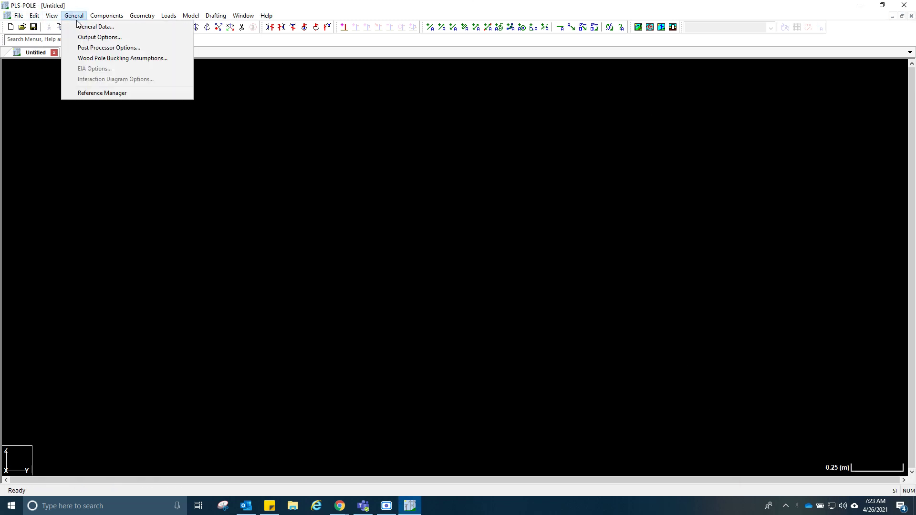
left_click(82, 26)
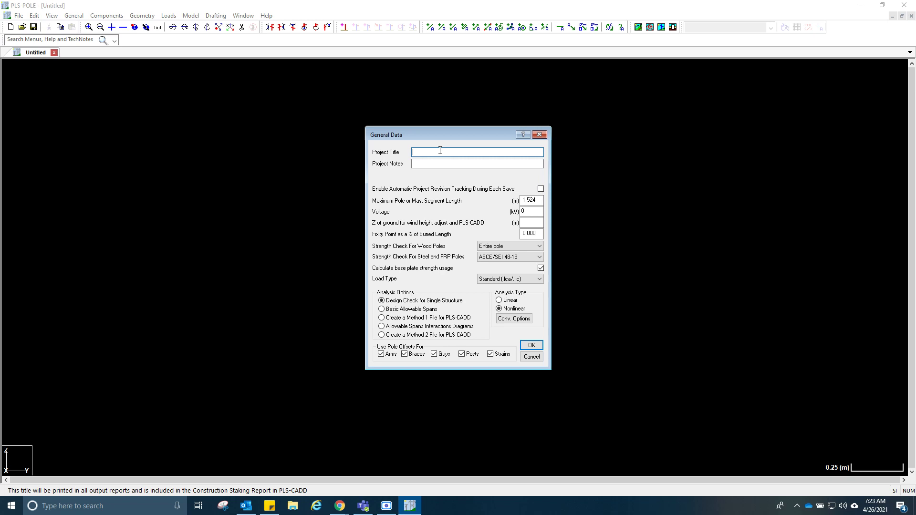
type("Double Deadend On Pole")
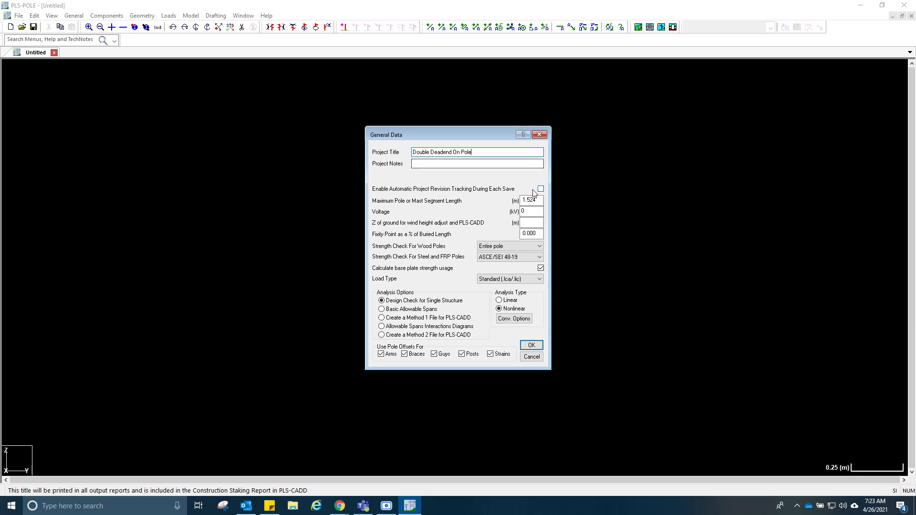
left_click(531, 211)
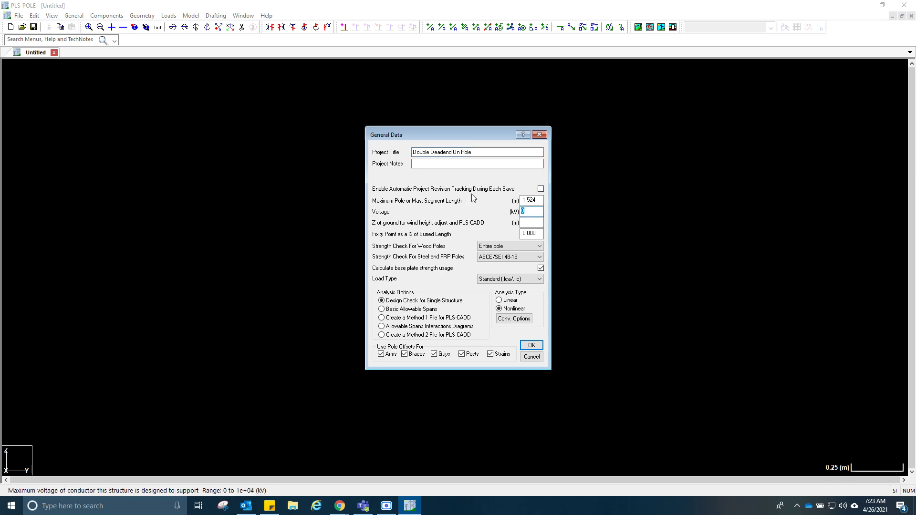
type("230")
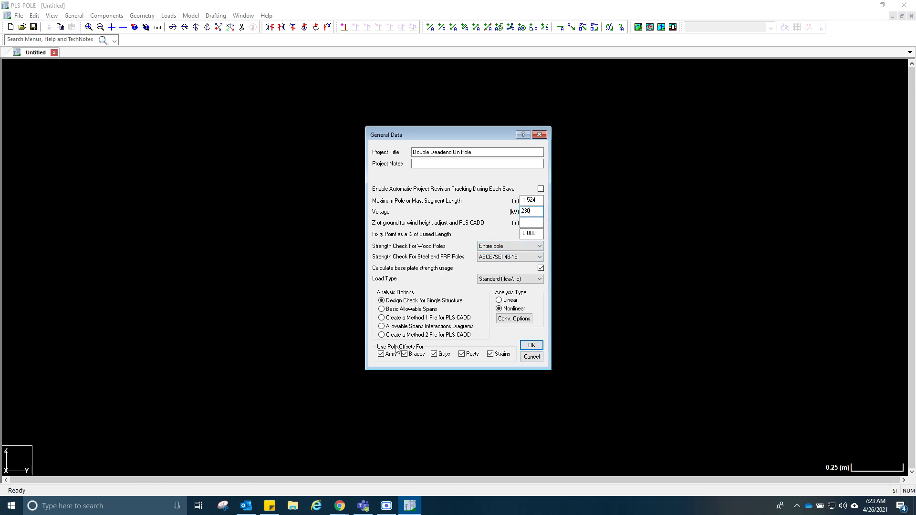
left_click(539, 346)
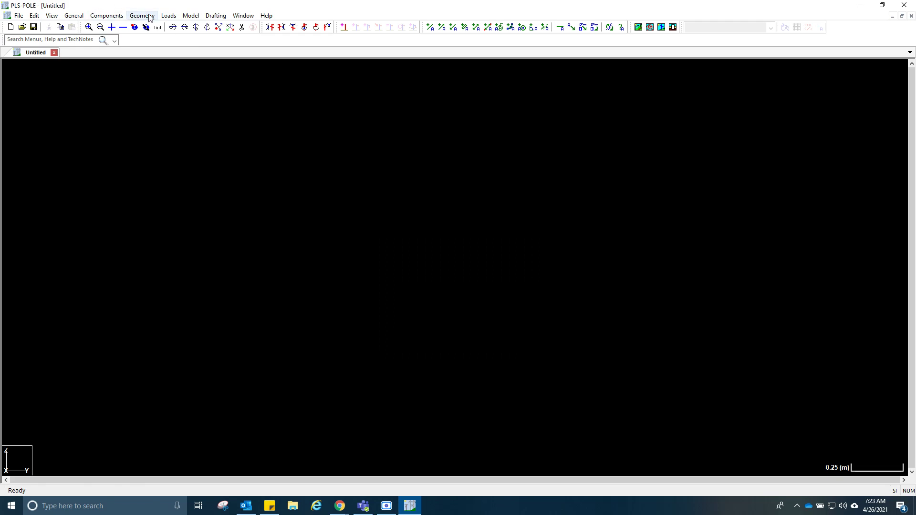
Inspect the DF-2-45 row in the wood pole property table
left_click(149, 16)
mouse_move(107, 15)
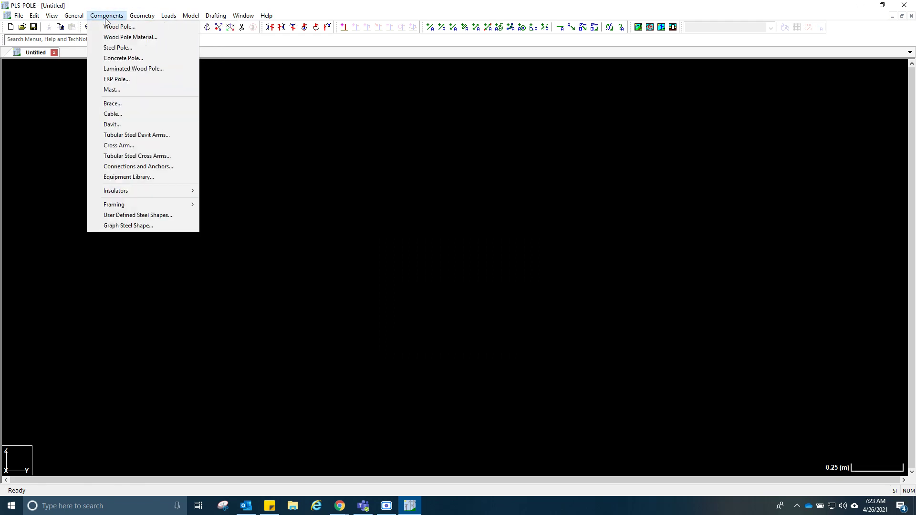
left_click(117, 27)
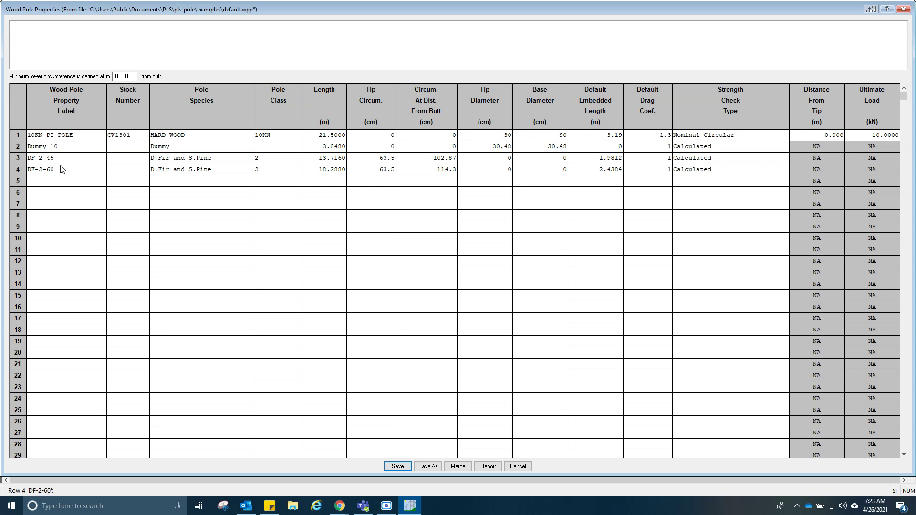
left_click(80, 164)
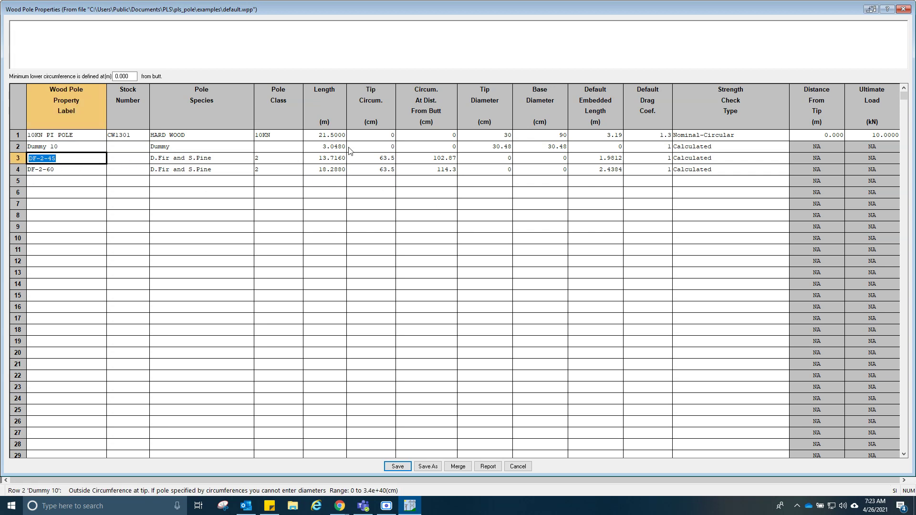
left_click(409, 467)
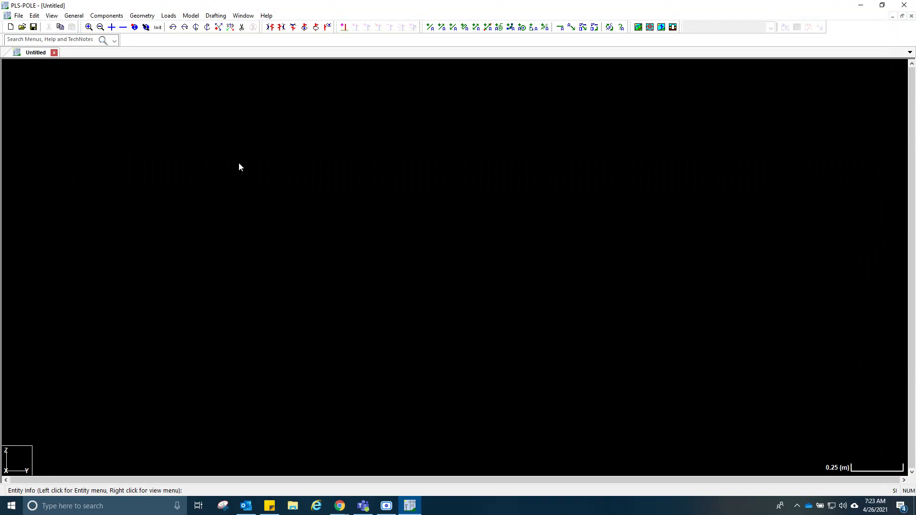
Reopen the wood pole table to check DF-2-60, then bring up the Geometry menu
left_click(142, 16)
mouse_move(106, 16)
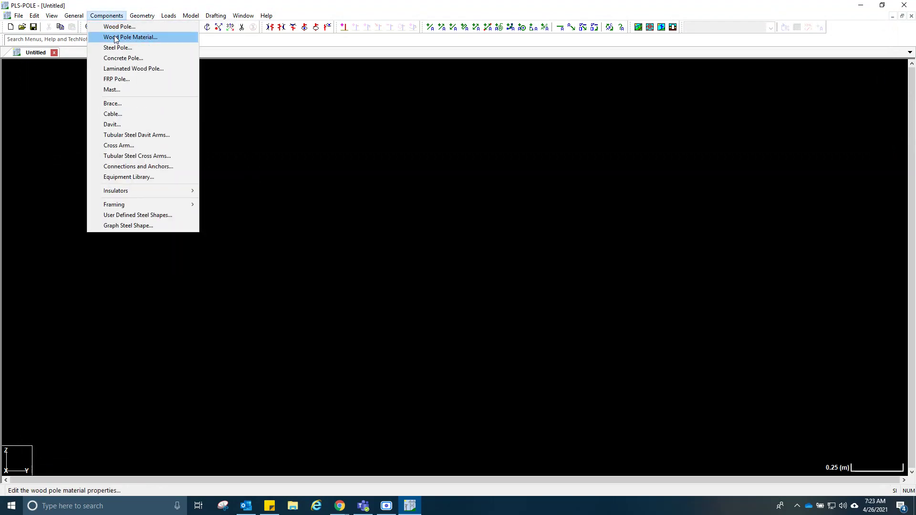
left_click(115, 27)
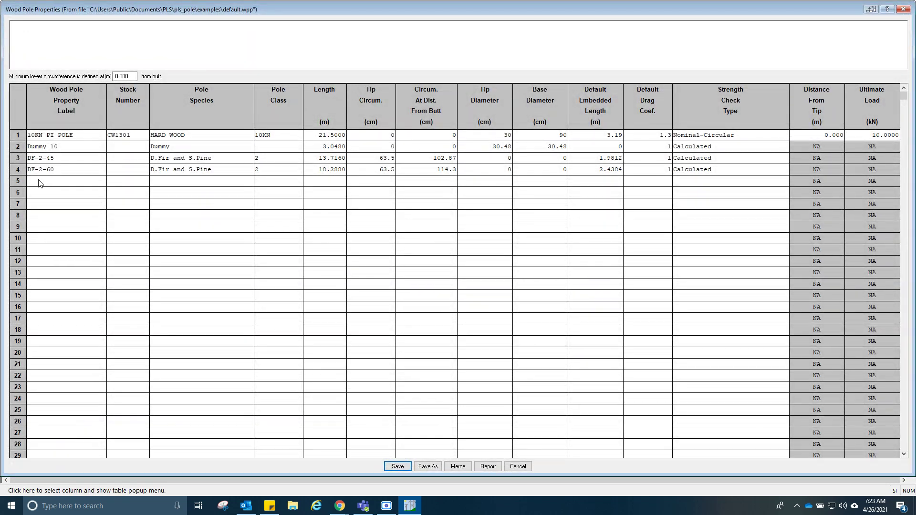
left_click(80, 171)
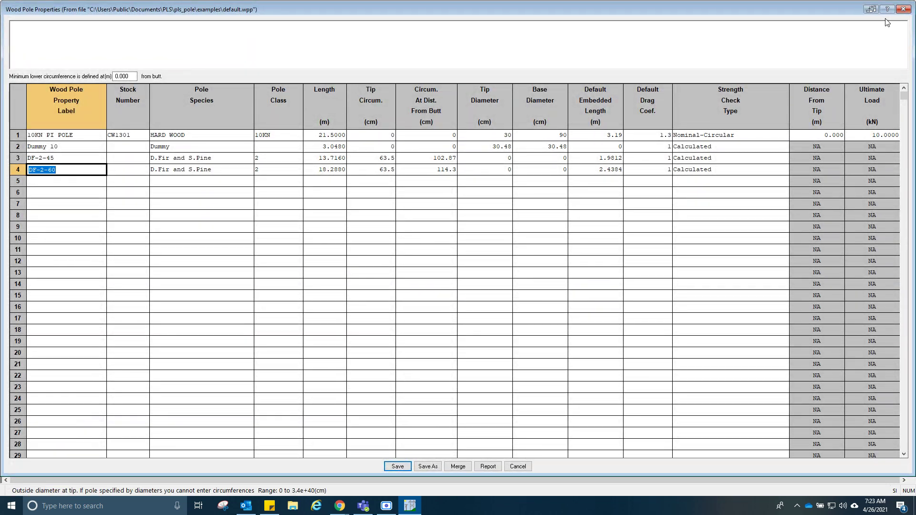
left_click(903, 9)
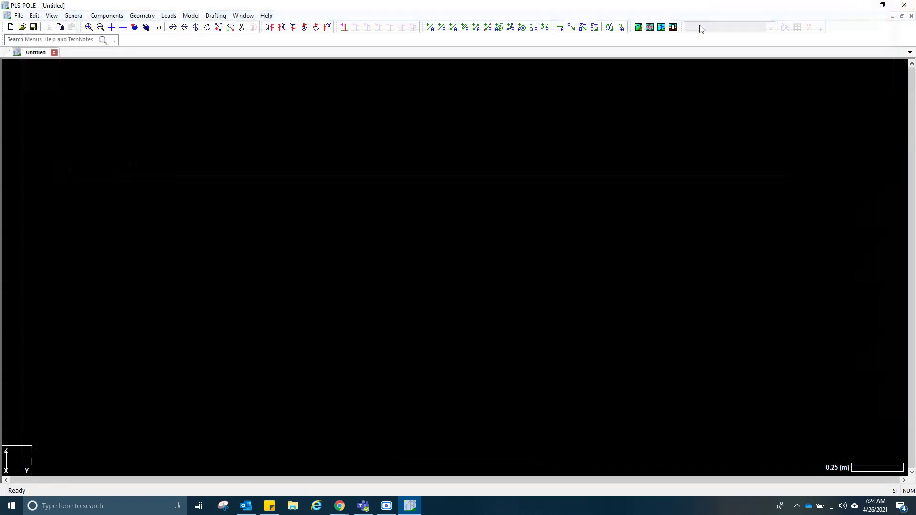
left_click(142, 16)
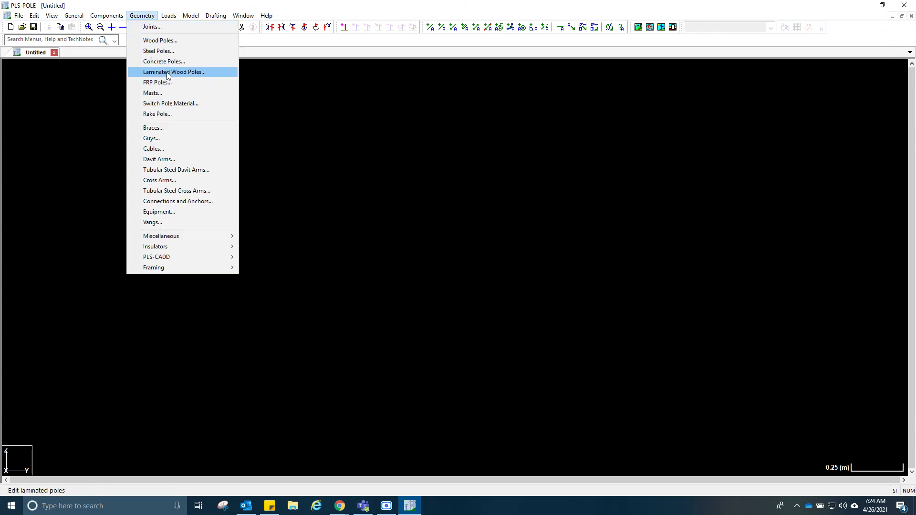
mouse_move(163, 18)
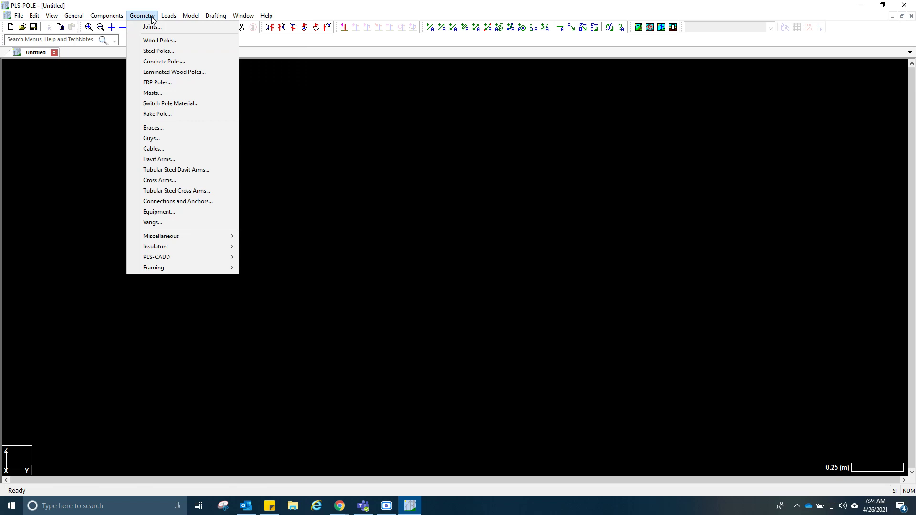
Add a pole labelled P with wood pole property set DF-2-60 in the connectivity table
left_click(159, 41)
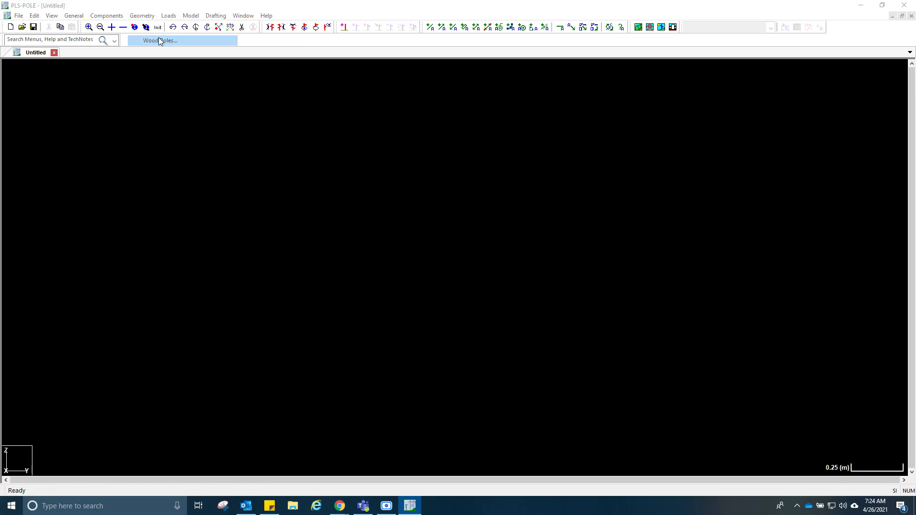
left_click(25, 181)
left_click(58, 175)
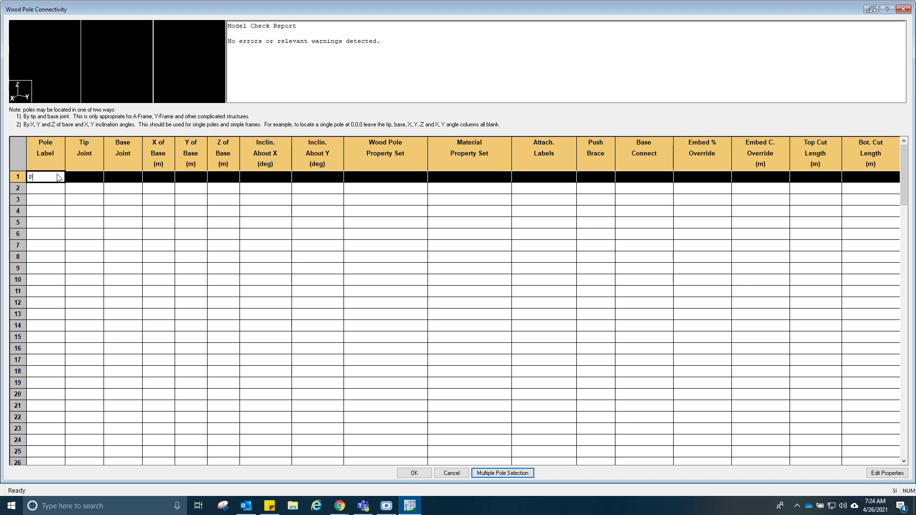
type("P")
key("Tab")
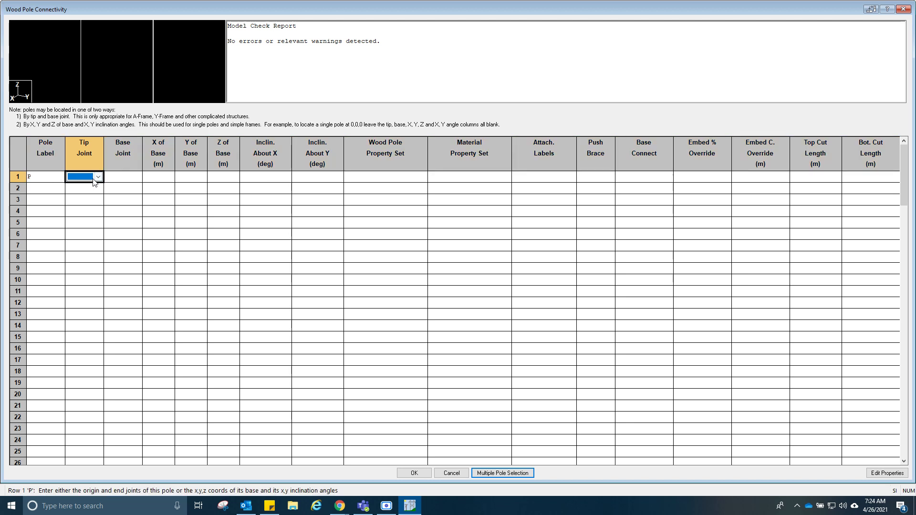
left_click(127, 180)
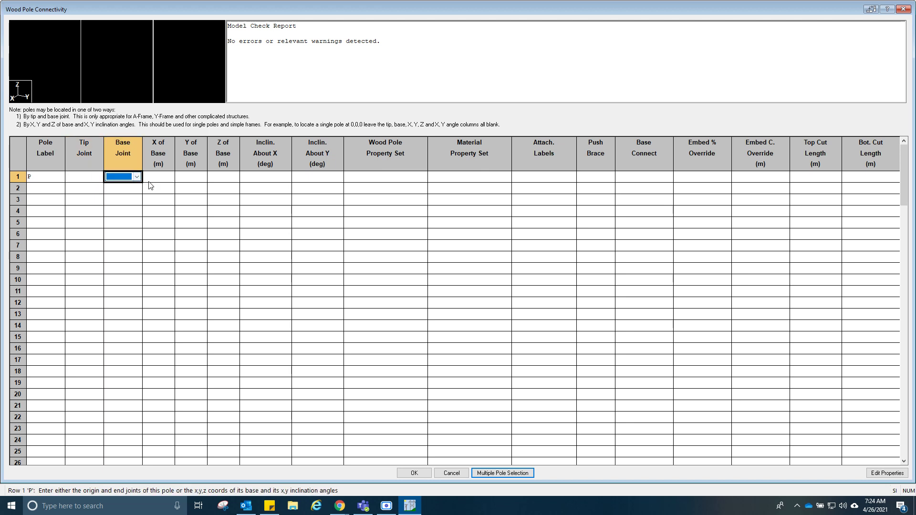
left_click(173, 182)
key("Tab")
key("Tab")
key("Tab")
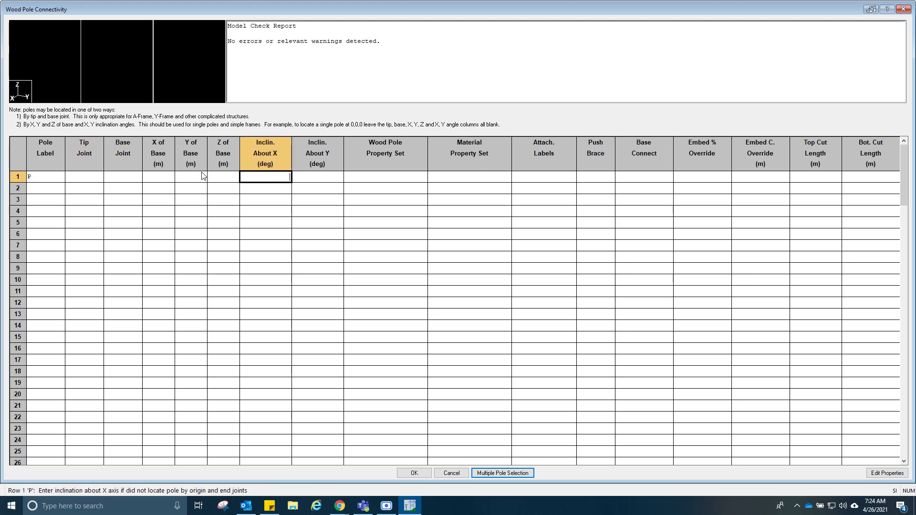
key("Tab")
key("Tab")
left_click(382, 180)
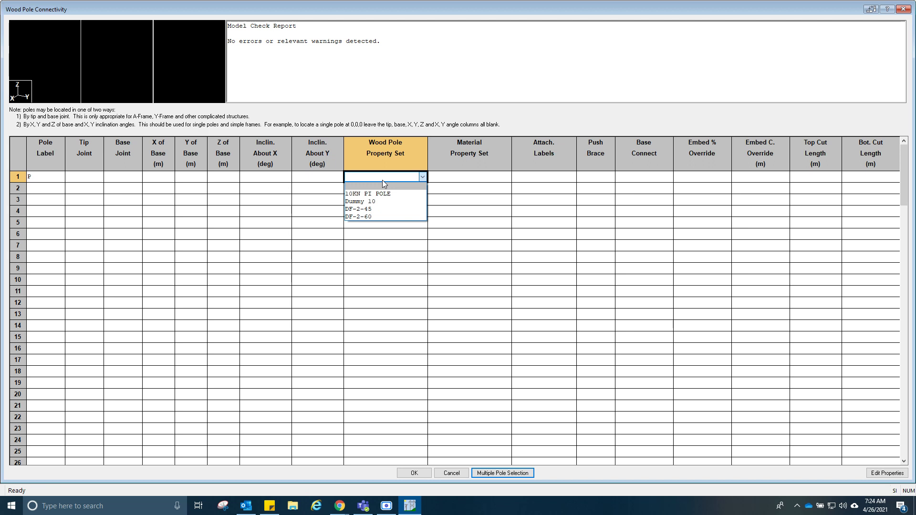
left_click(375, 216)
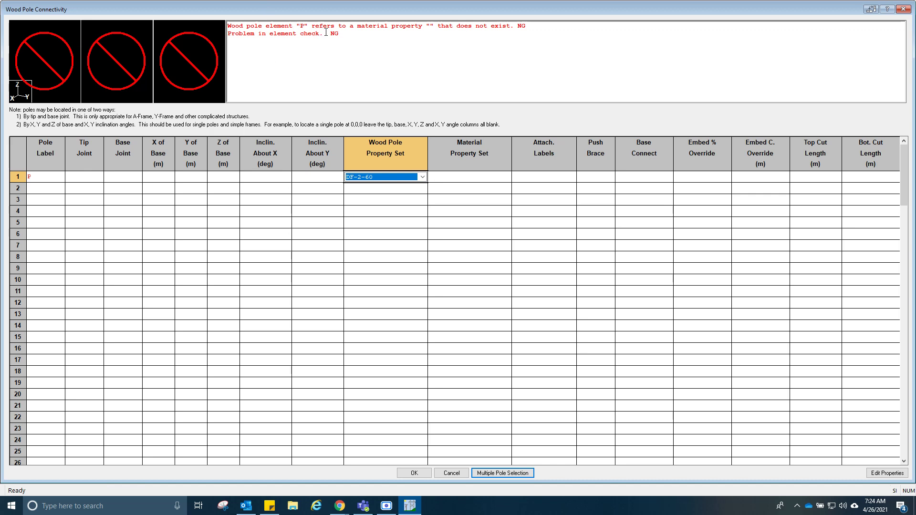
Complete the pole label as PL, choose HARDWOOD material, and open its attachment labels
left_click(46, 177)
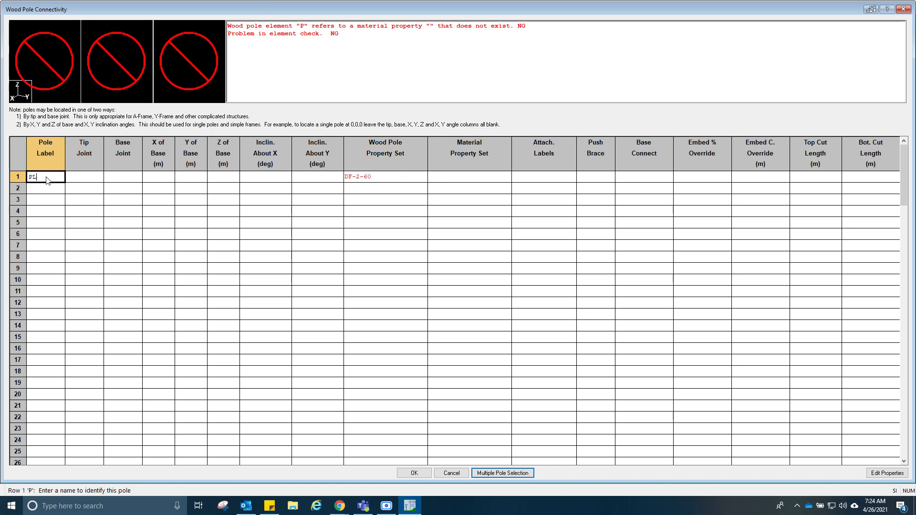
type("L")
key("Tab")
key("Tab")
key("Tab")
key("Tab")
key("Tab")
key("Tab")
key("Tab")
key("Tab")
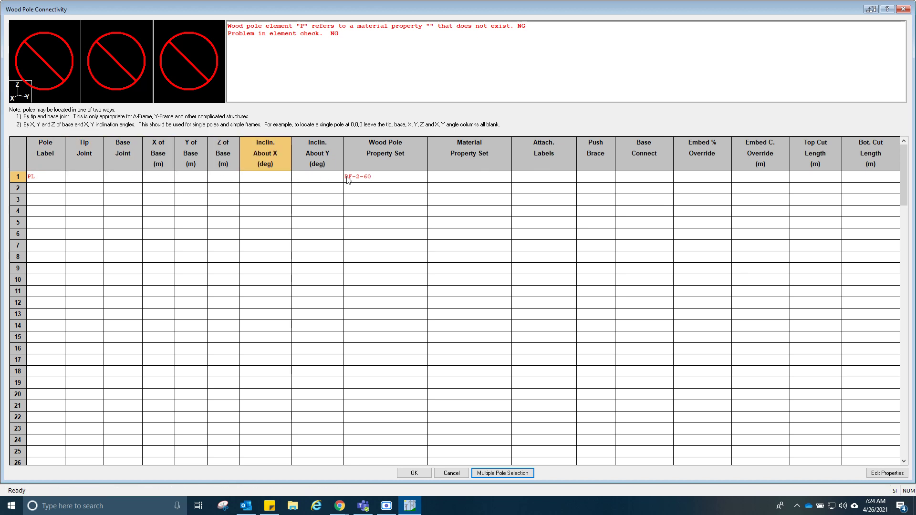
key("Tab")
key("Tab")
left_click(455, 180)
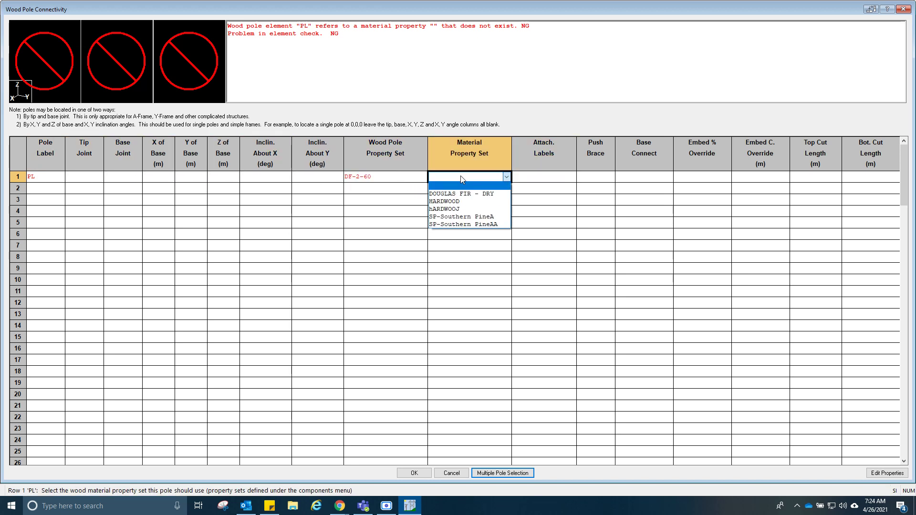
left_click(461, 201)
left_click(537, 178)
left_click(538, 177)
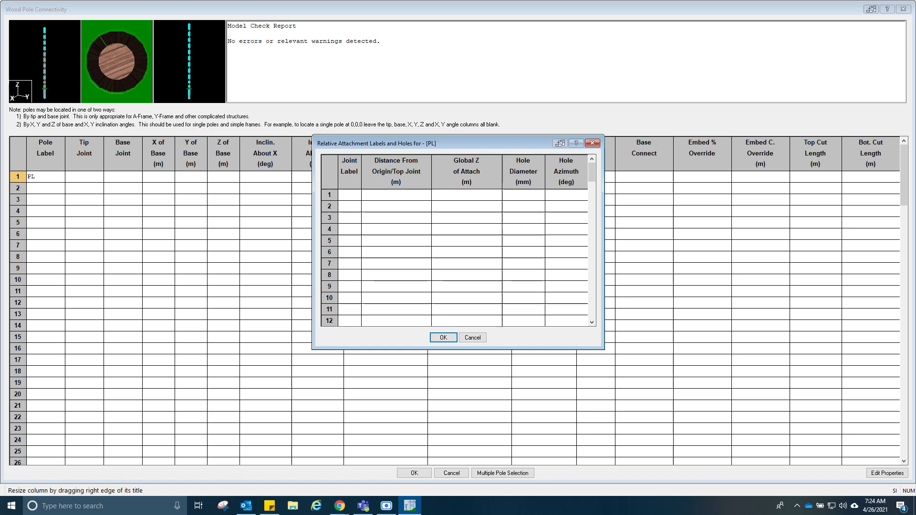
Bring up the captured reference drawing and move it aside to consult it
left_click(231, 509)
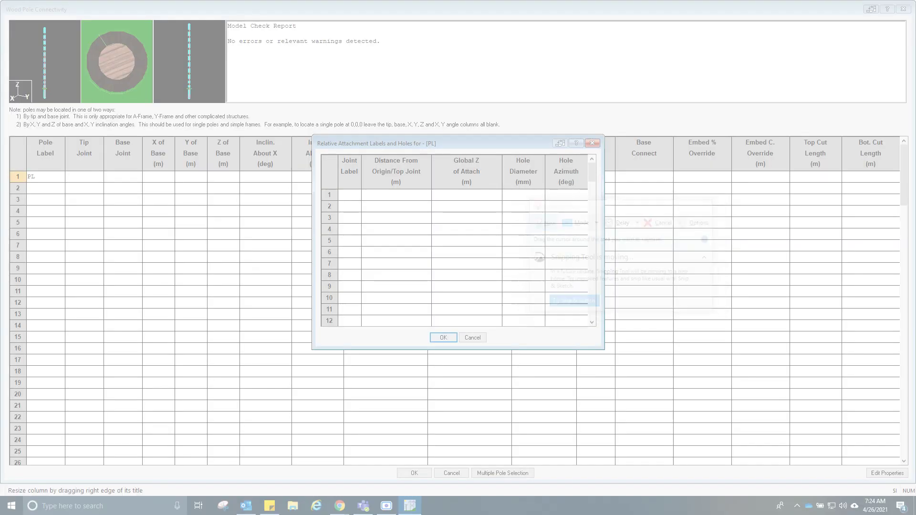
key("Escape")
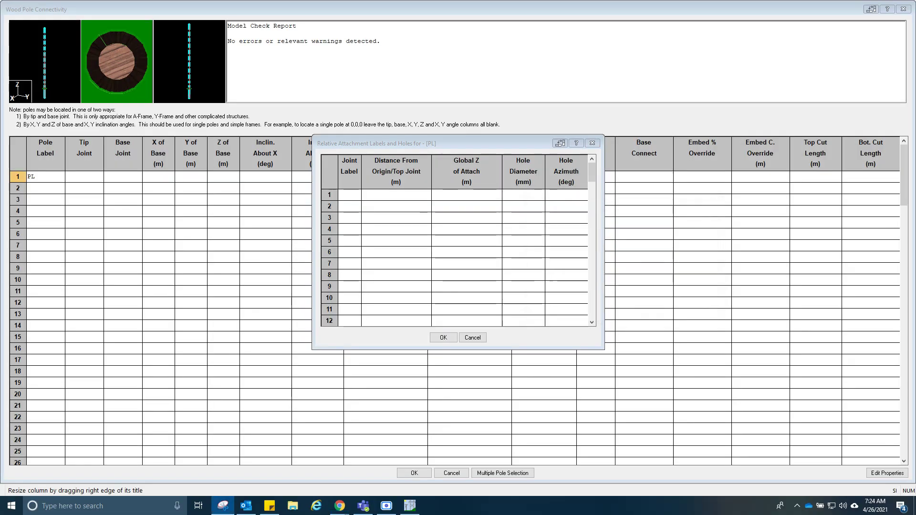
left_click_drag(433, 83, 654, 102)
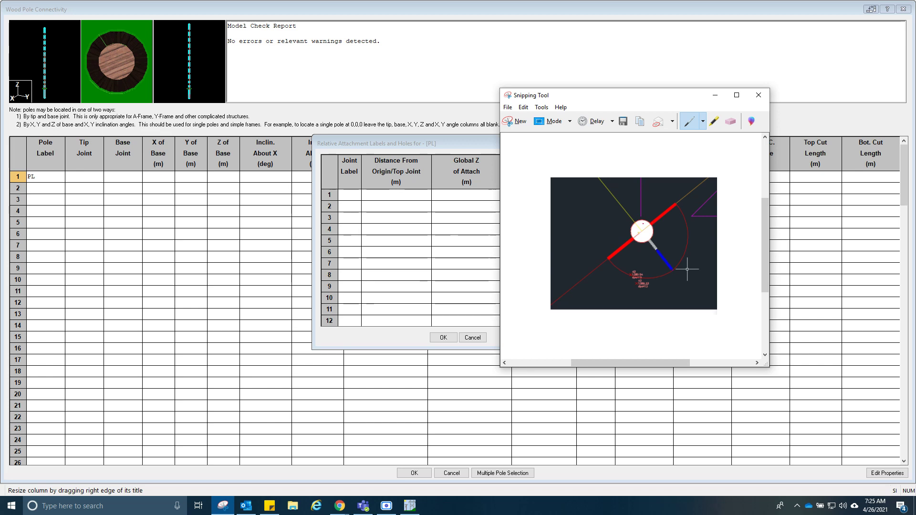
left_click(714, 95)
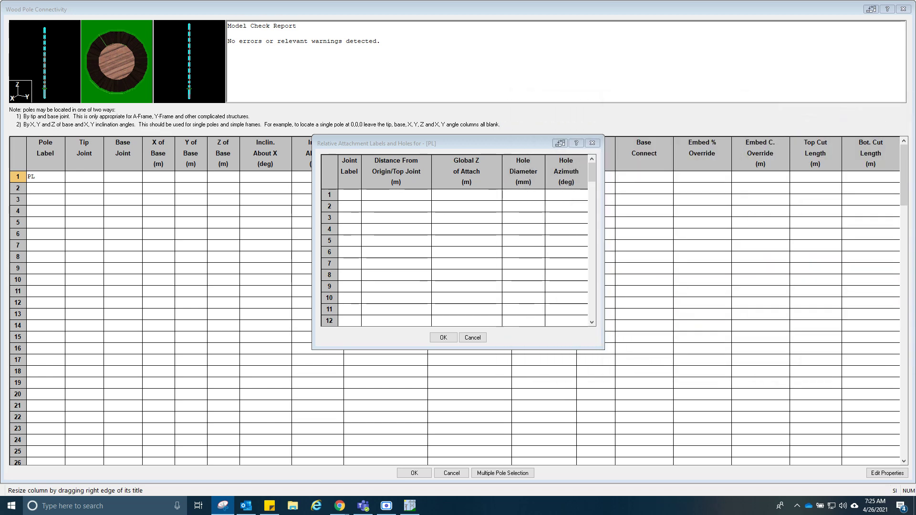
Add attachment joint DD1 at a distance of 0.5 from the top joint
left_click(346, 191)
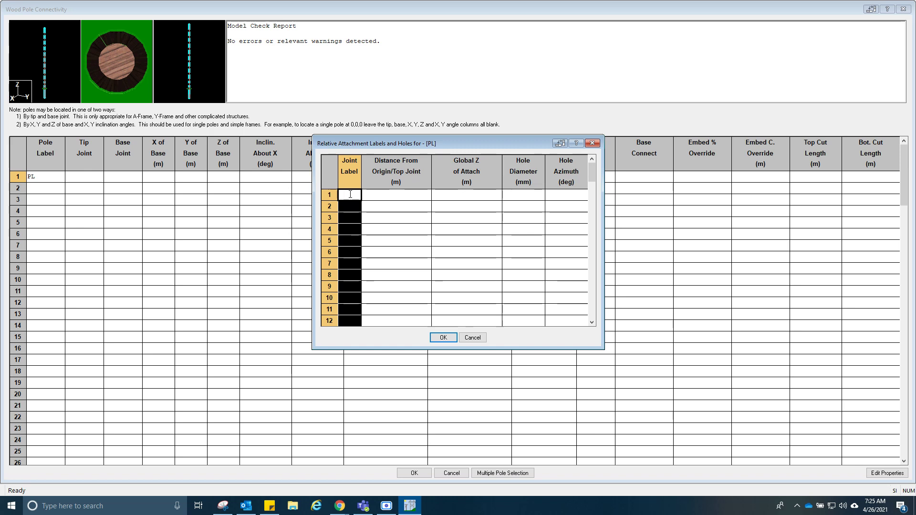
type("dDD1")
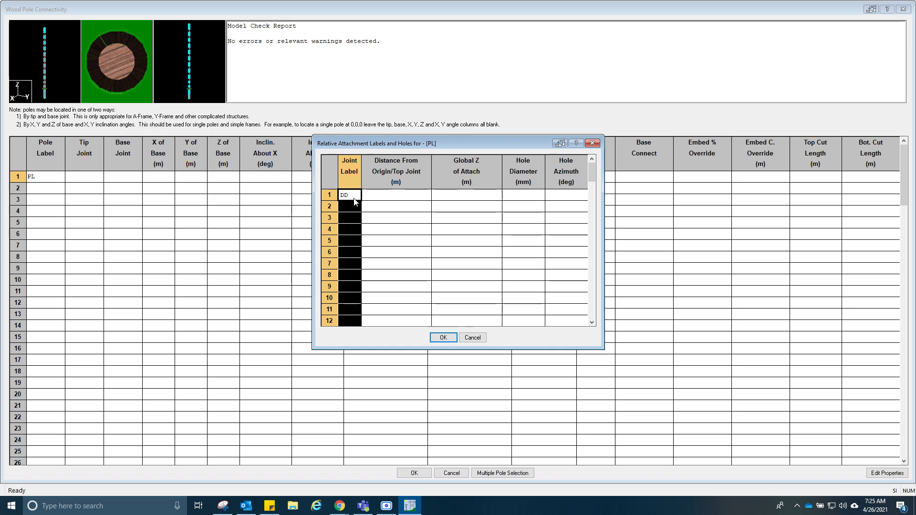
left_click(390, 193)
right_click(389, 193)
key("Escape")
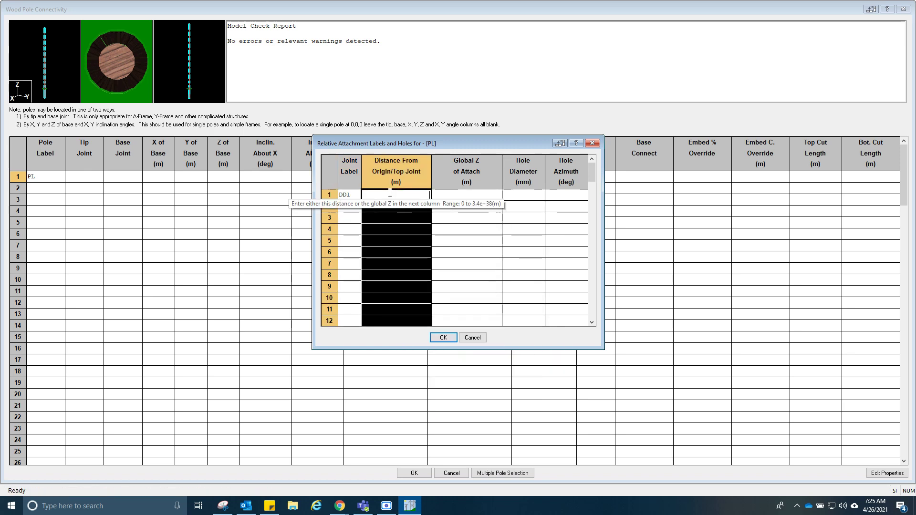
type(".5")
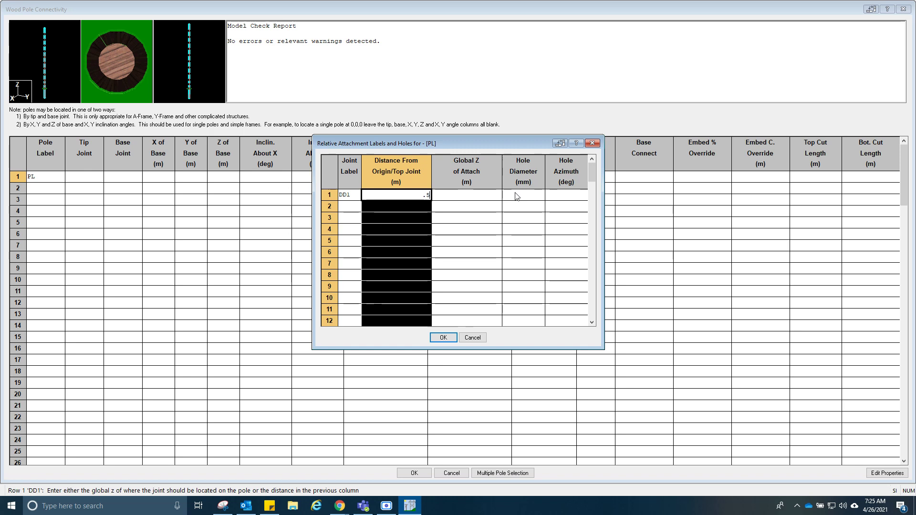
left_click(533, 194)
left_click(566, 195)
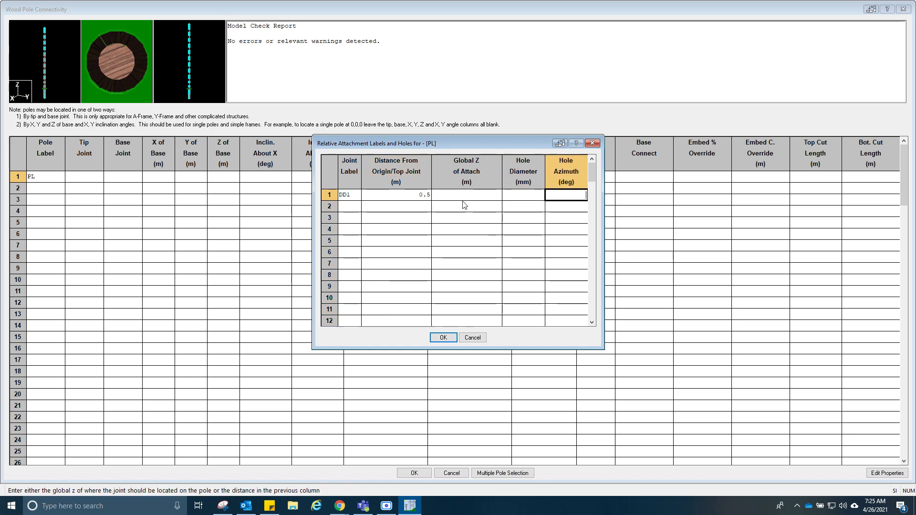
Add joint PI at 0.7, rename DD1 to DD, and confirm the attachments
left_click(352, 206)
type("DD2")
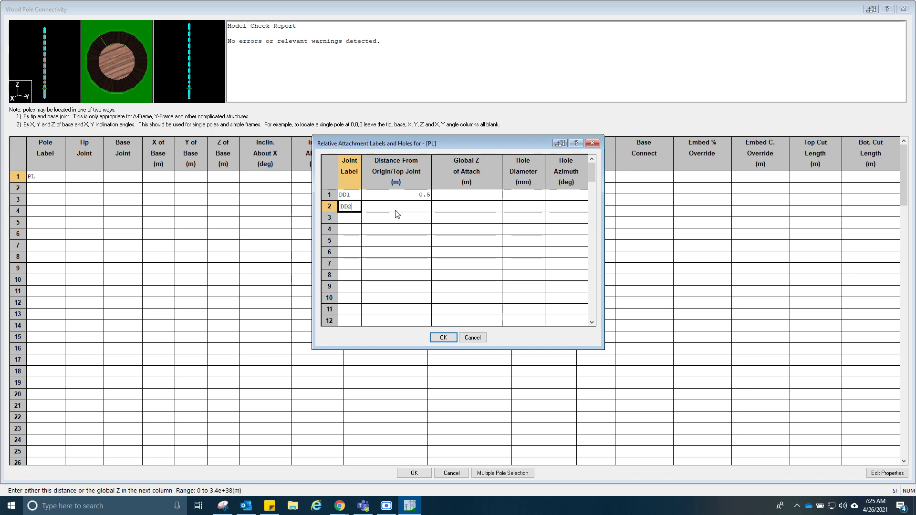
double_click(340, 209)
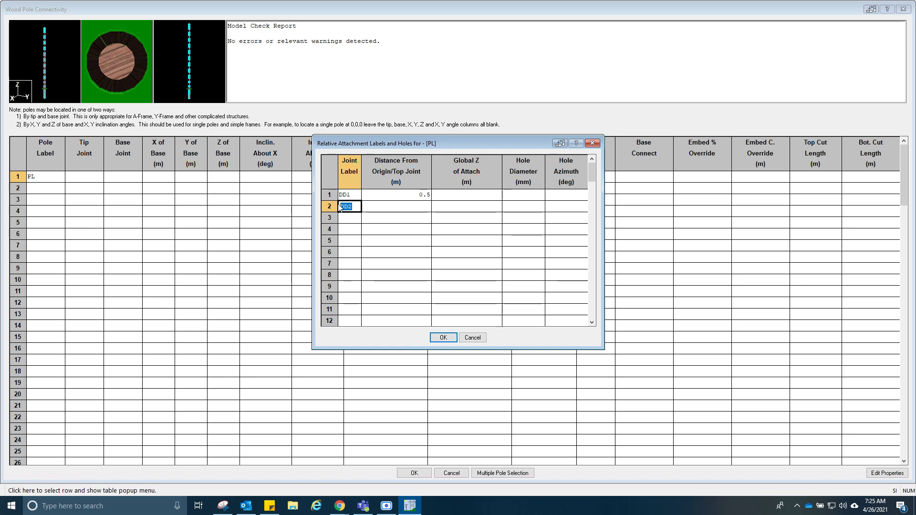
type("PI")
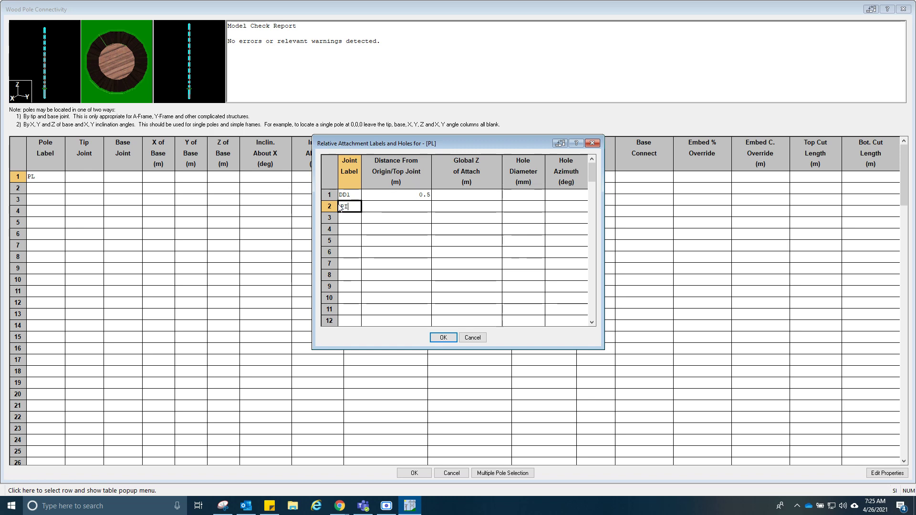
left_click(375, 206)
double_click(354, 194)
type("DD")
left_click(408, 206)
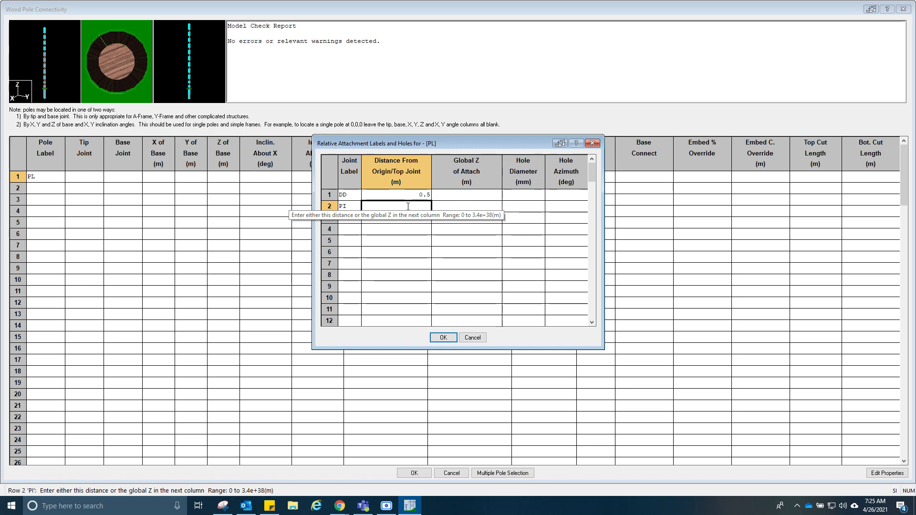
type(".")
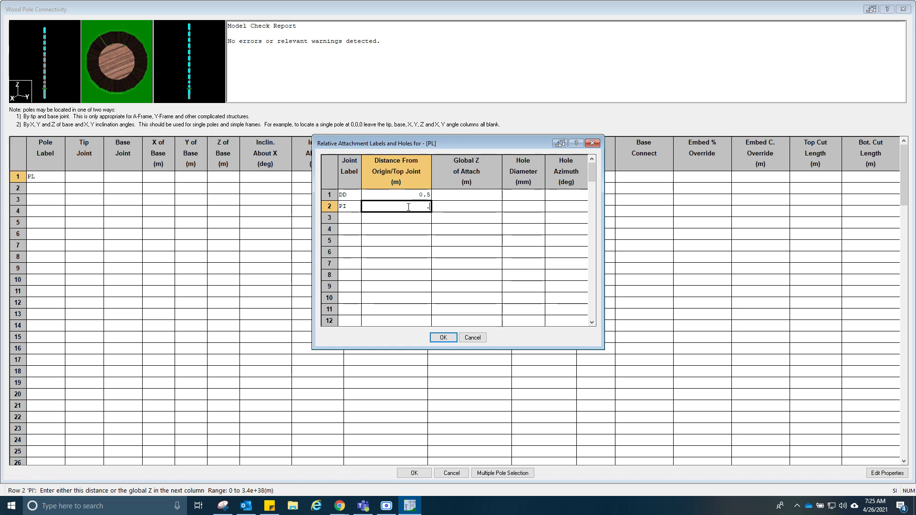
type("7")
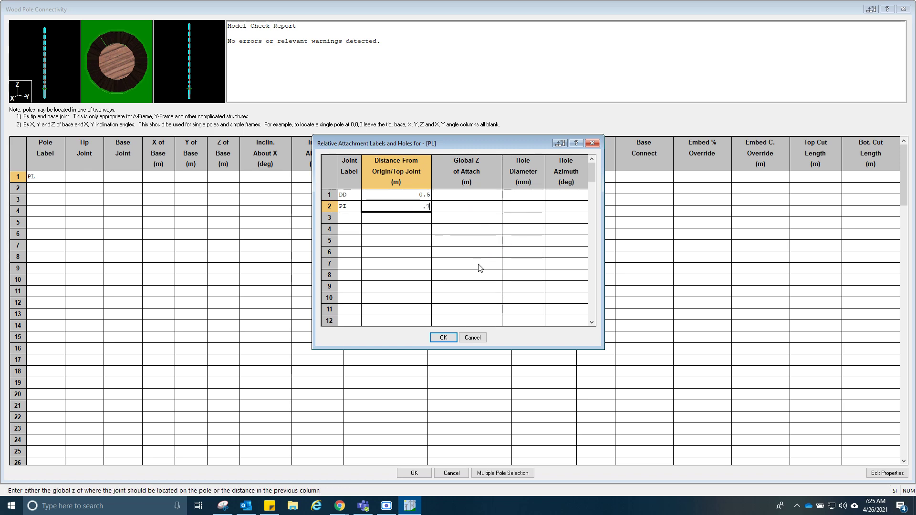
left_click(444, 338)
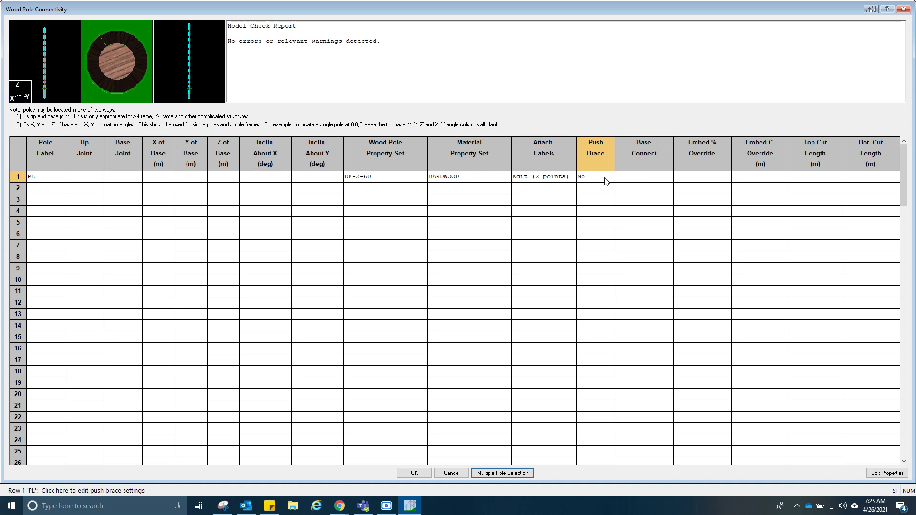
Set pole PL's base connection to Fixed, accept the table, and zoom the pole view
left_click(643, 181)
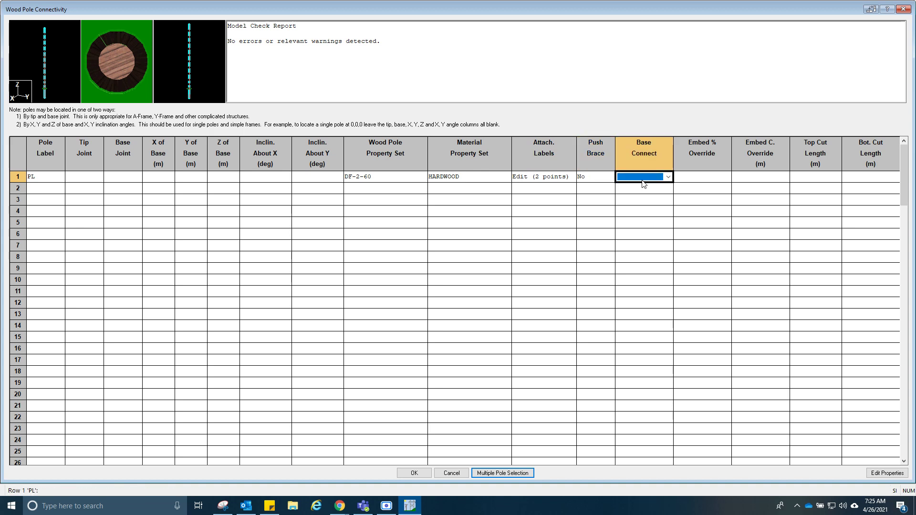
left_click(635, 193)
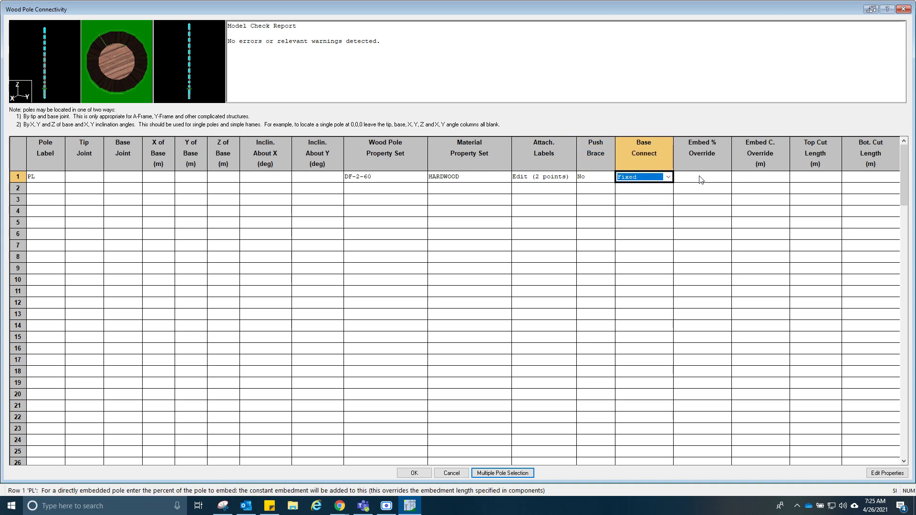
left_click(705, 177)
left_click(761, 177)
left_click(830, 177)
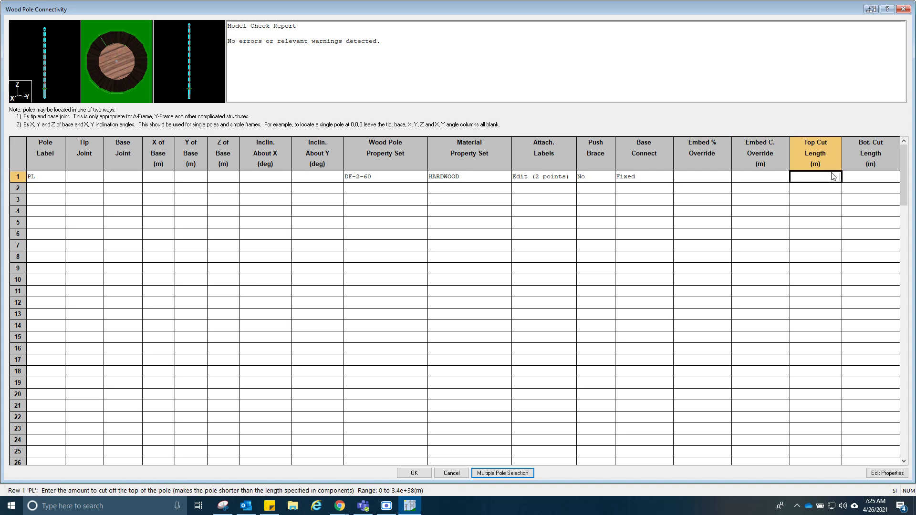
left_click(881, 179)
left_click(422, 473)
scroll(491, 239, "down", 10)
scroll(474, 305, "up", 3)
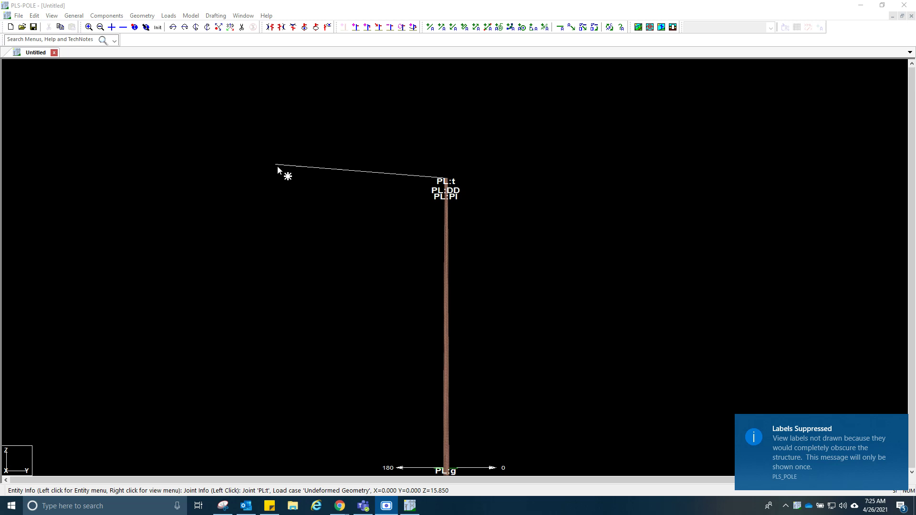
Open Geometry > Insulators > Strain and start row 1's strain label as DD1
left_click(142, 16)
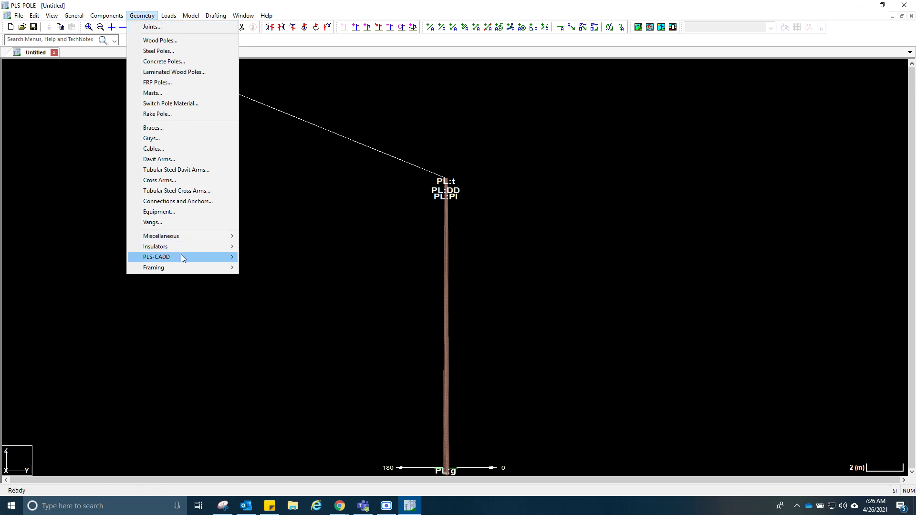
mouse_move(182, 258)
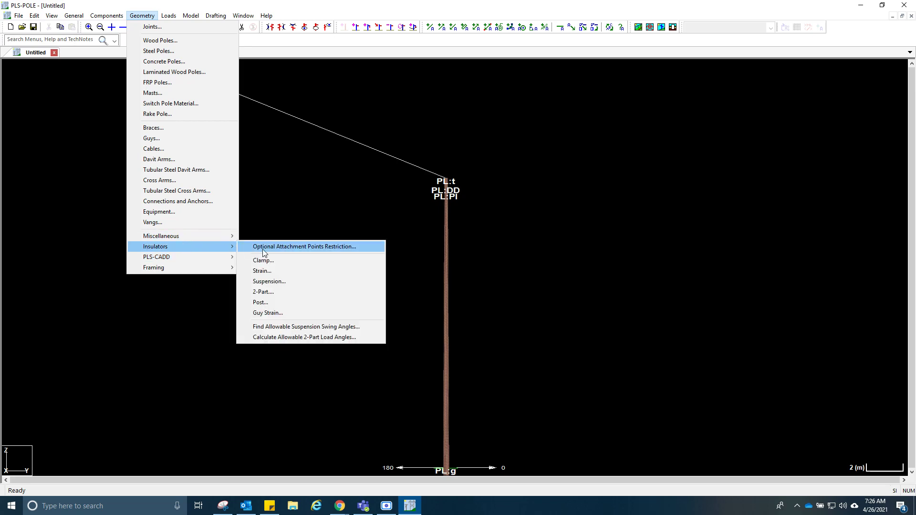
left_click(279, 271)
left_click(117, 154)
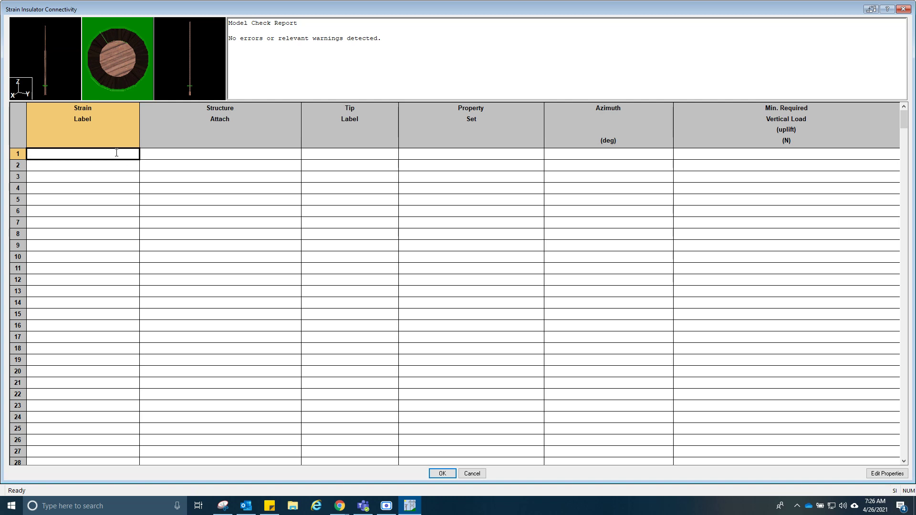
Give row 1 attach joint PL:DD, tip label DD1, property set VL1.2G, and No Limit uplift
left_click(157, 154)
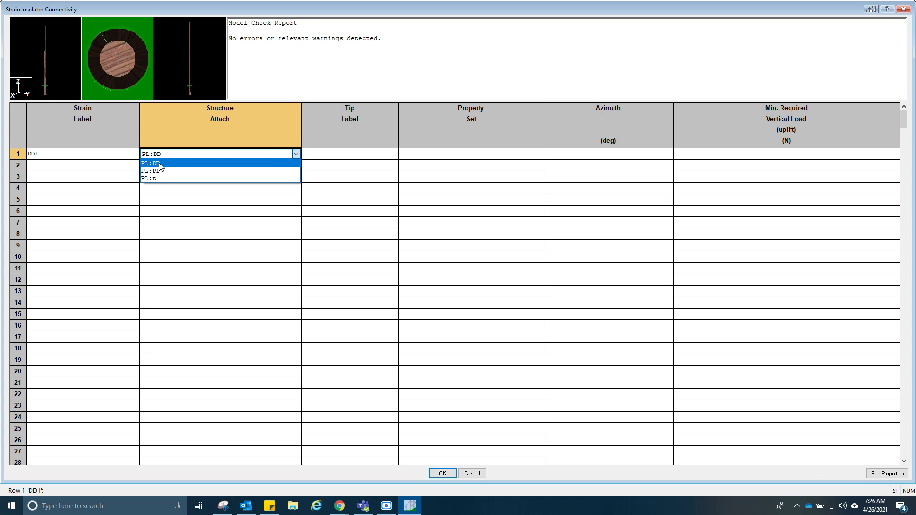
left_click(160, 164)
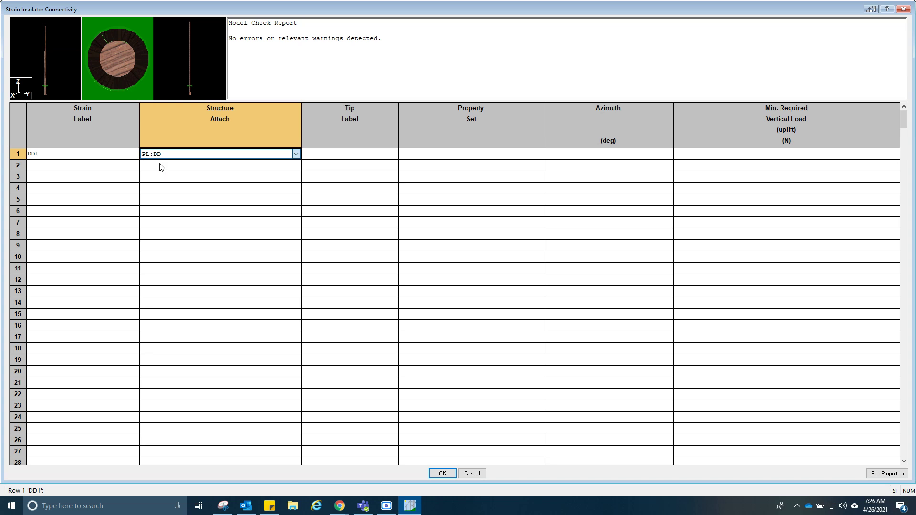
left_click(339, 153)
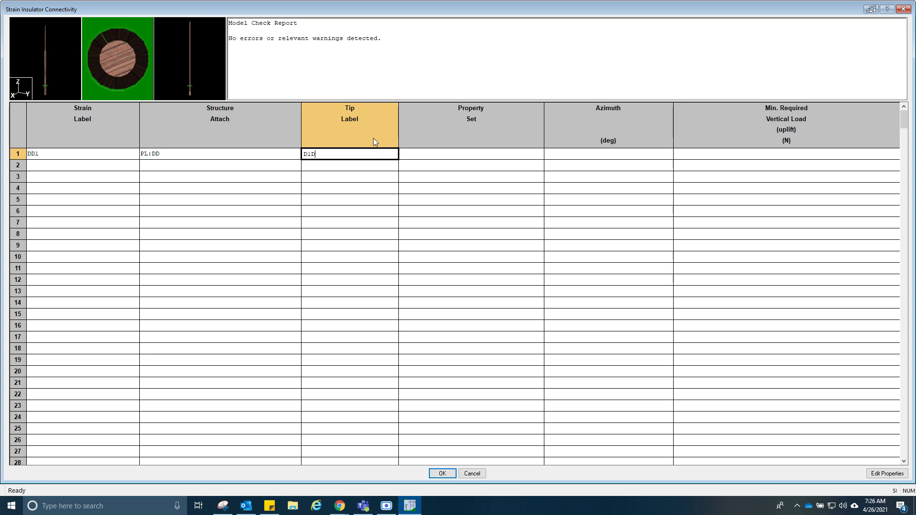
key("Tab")
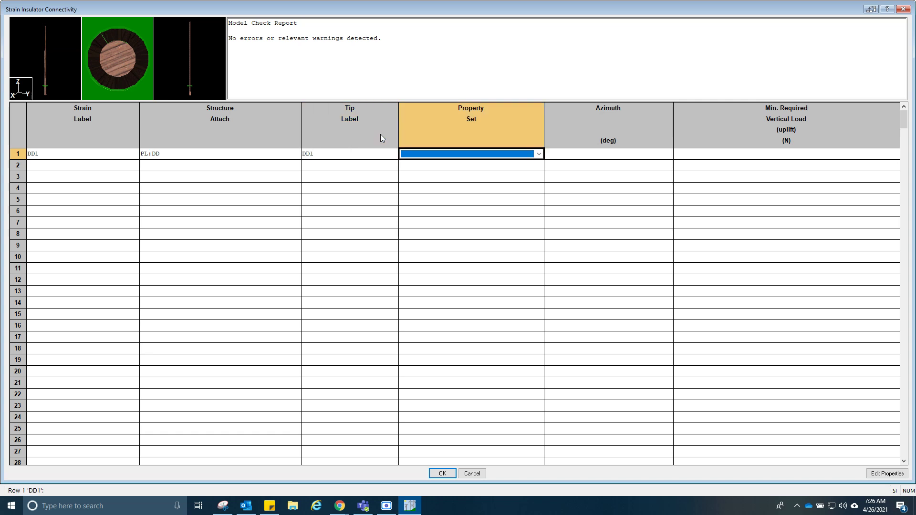
left_click(490, 156)
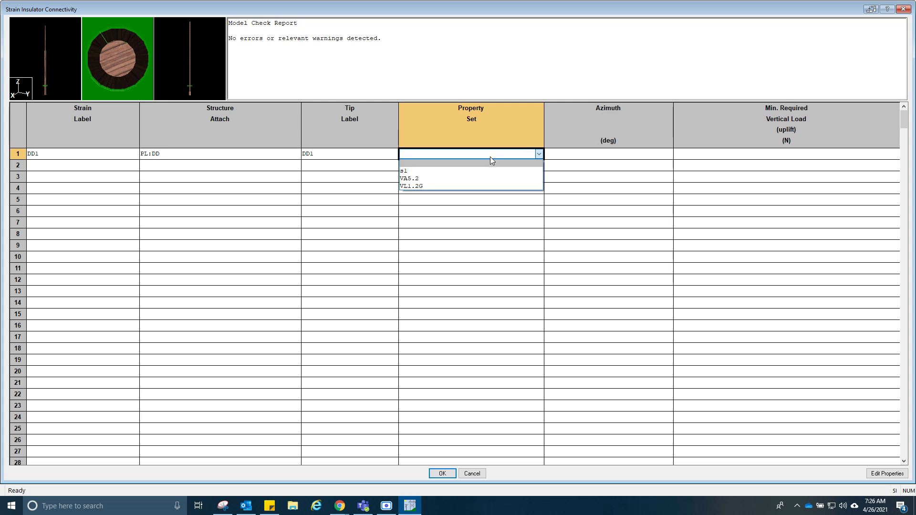
left_click(465, 186)
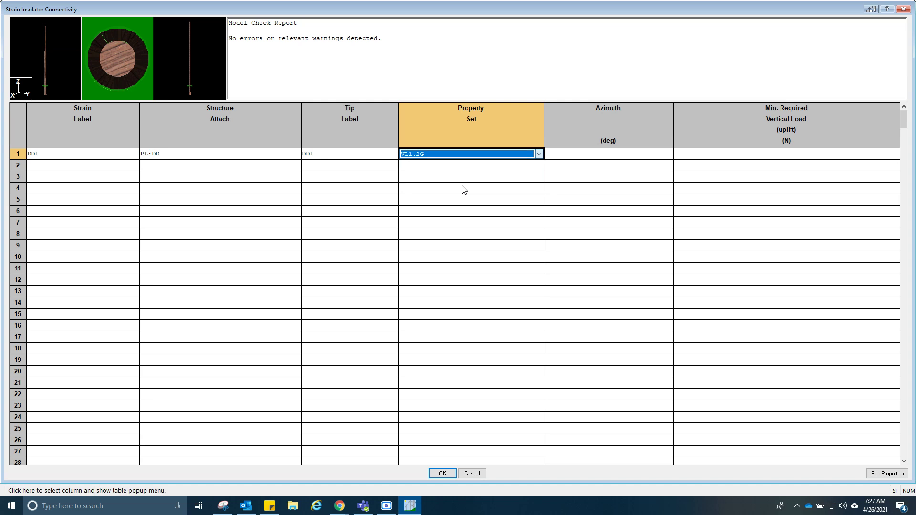
left_click(587, 156)
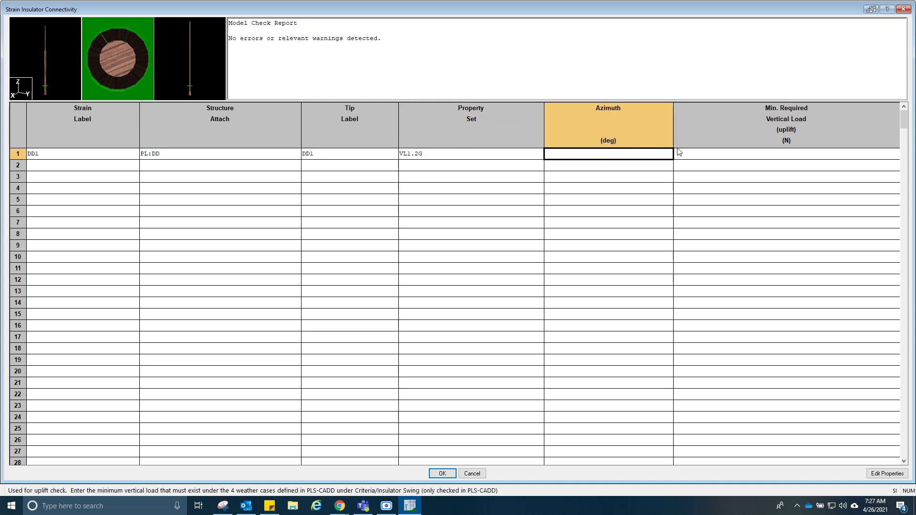
left_click(722, 155)
left_click(722, 155)
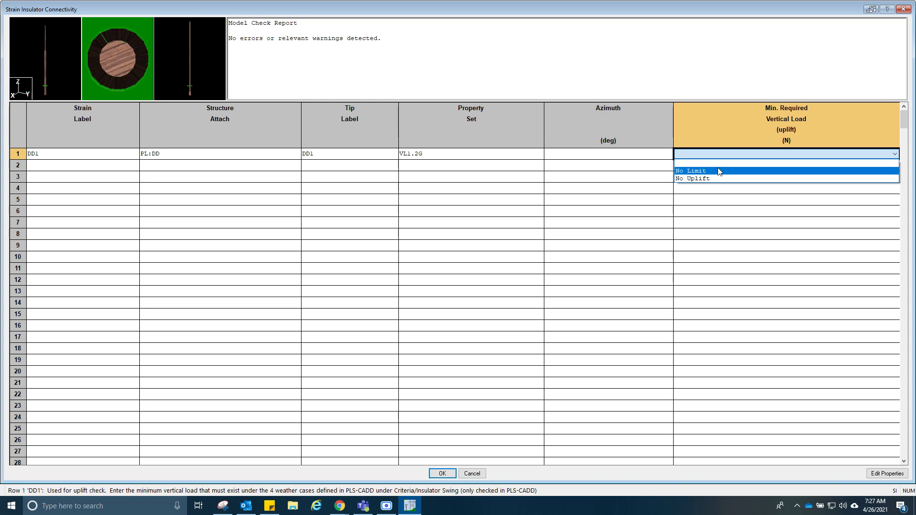
left_click(719, 171)
left_click(725, 167)
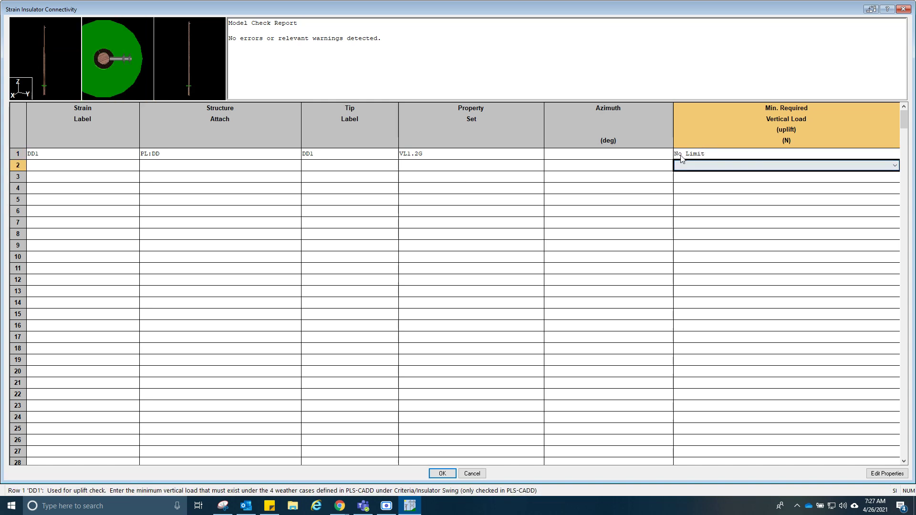
left_click(663, 154)
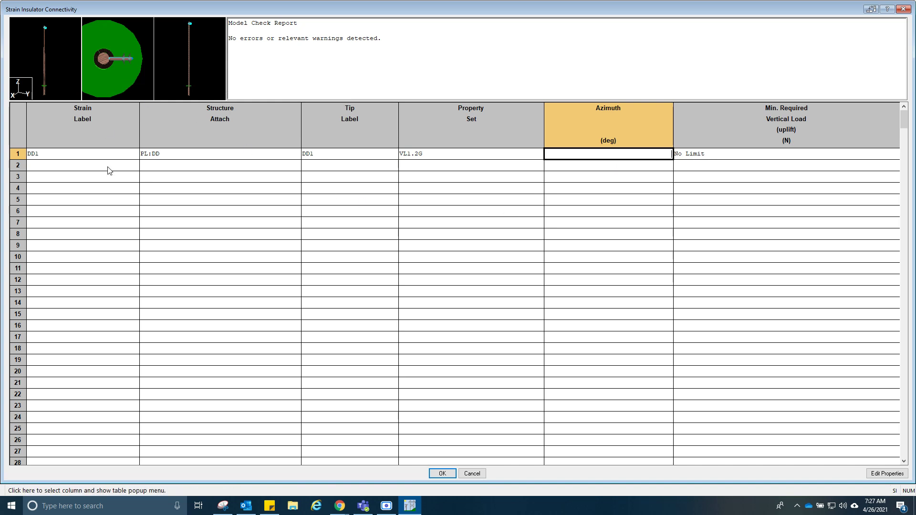
Fill row 2 with DD2 on PL:DD, tip DD2, VL1.2G, azimuth 180, No Limit
left_click(72, 166)
type("DD2")
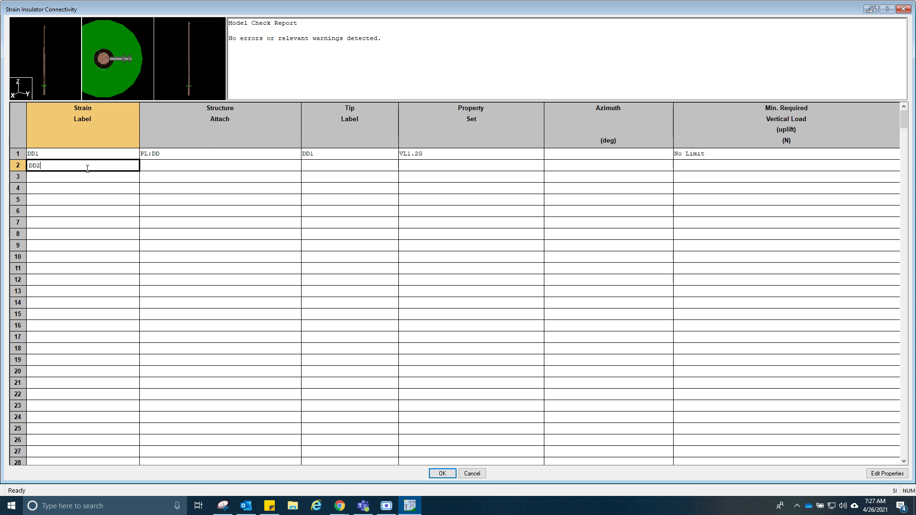
left_click(162, 166)
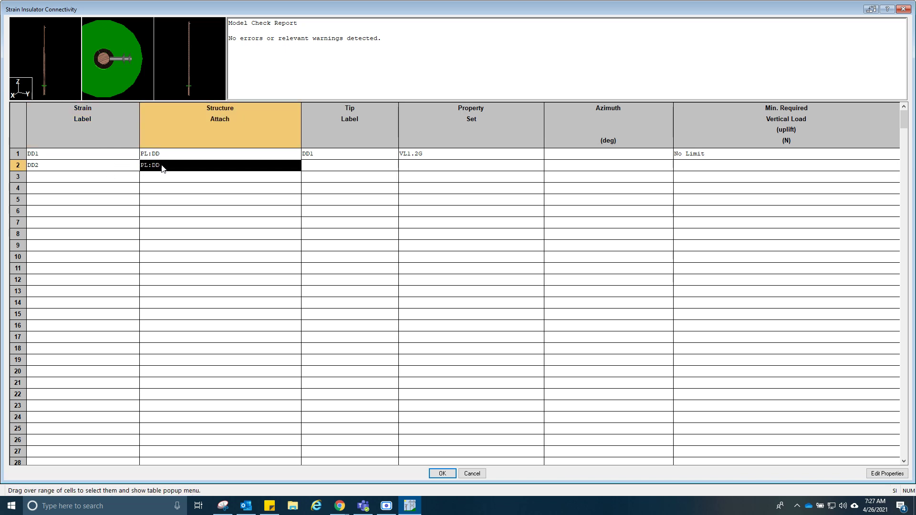
left_click(343, 166)
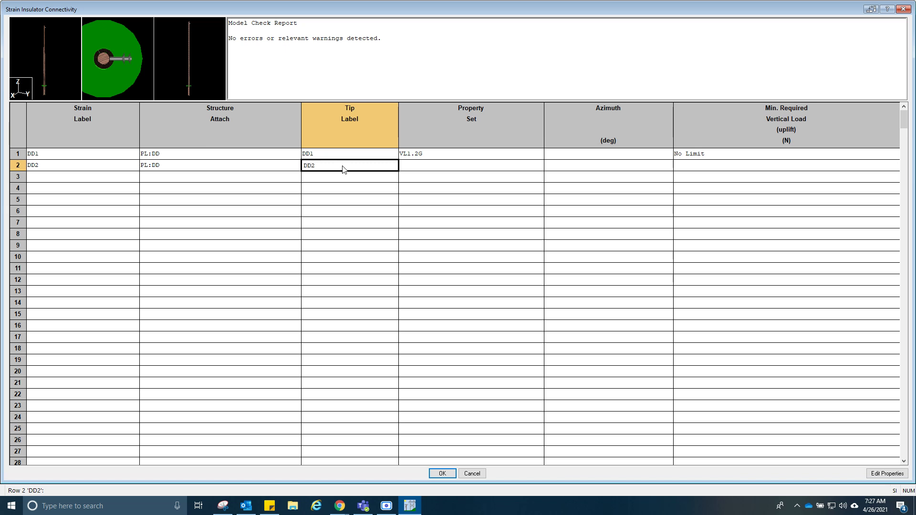
left_click(425, 166)
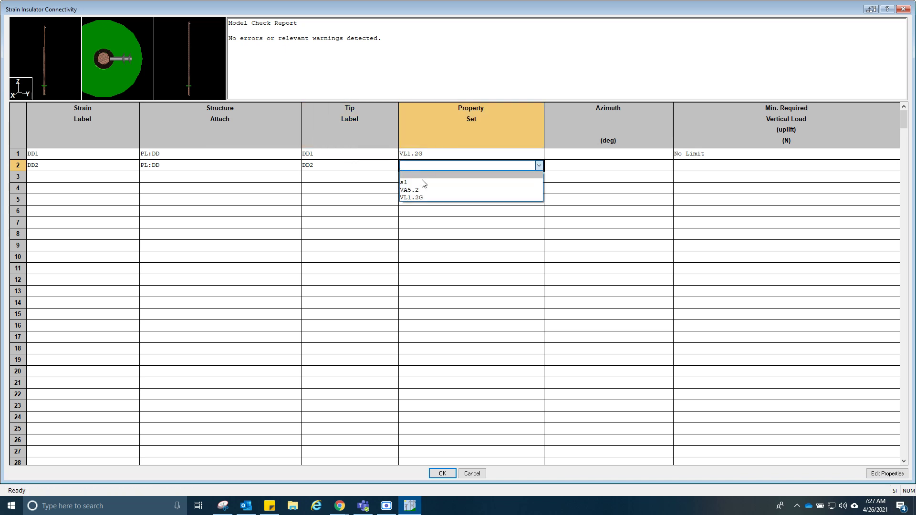
left_click(413, 197)
left_click(583, 167)
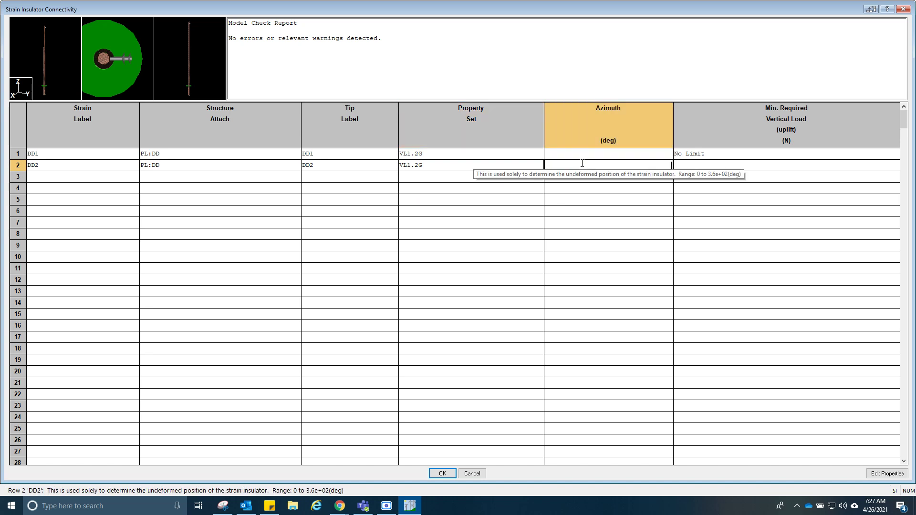
type("180")
left_click(738, 167)
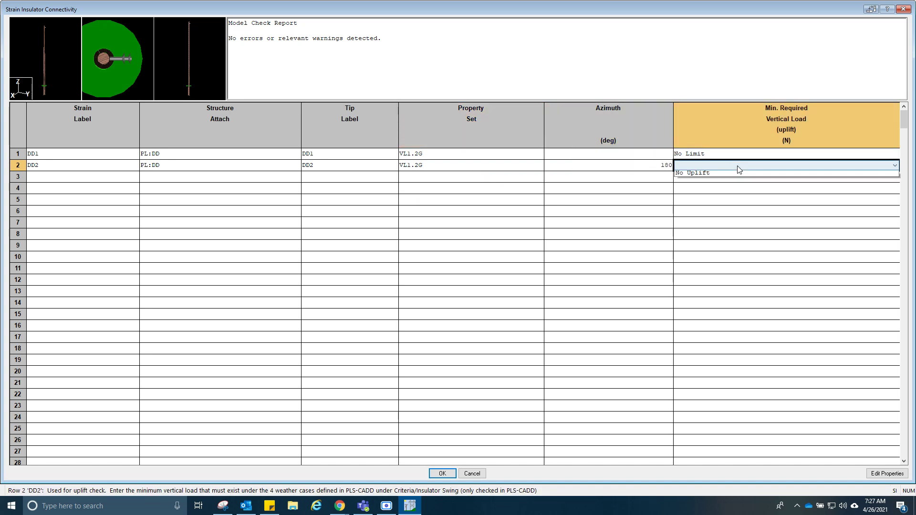
left_click(723, 183)
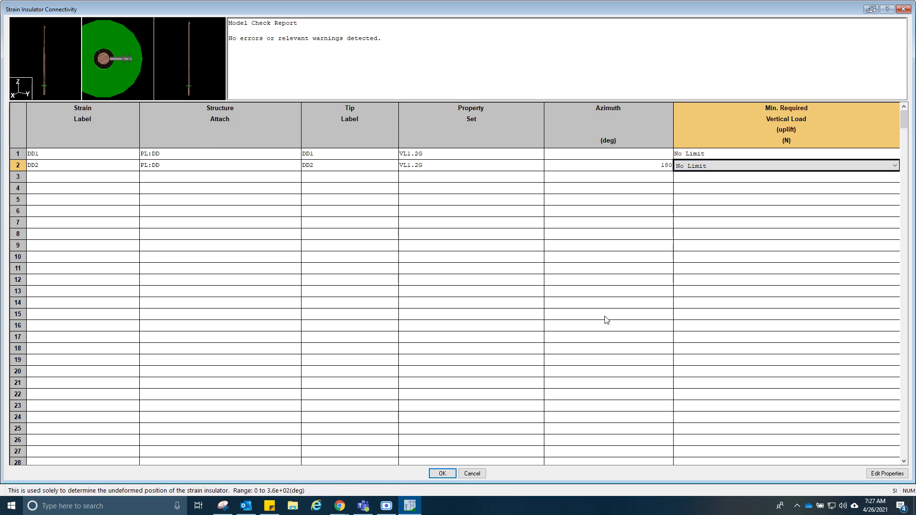
Apply the strain insulator table and zoom in on the pole top
left_click(434, 473)
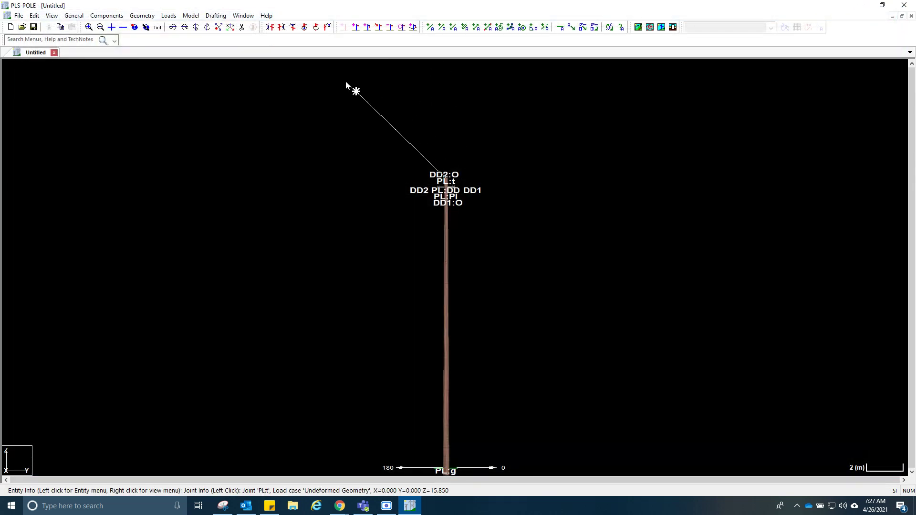
scroll(445, 186, "up", 2)
scroll(473, 217, "up", 3)
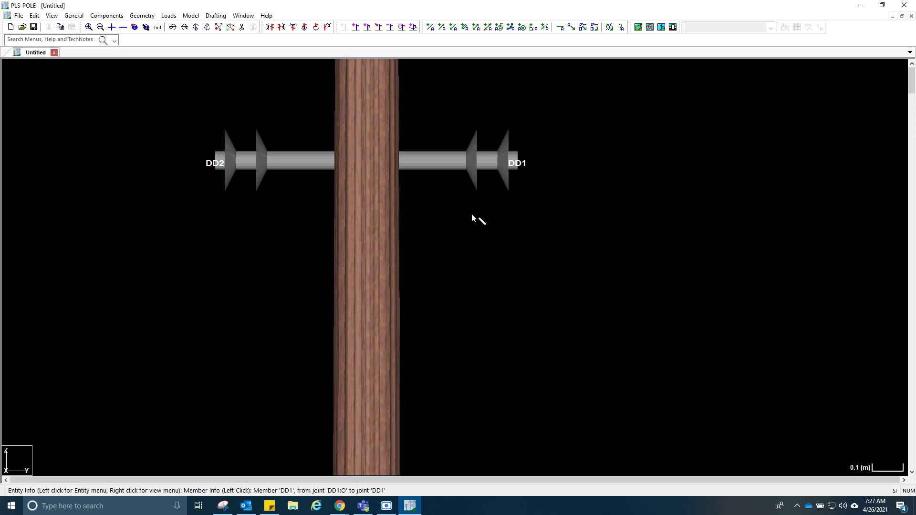